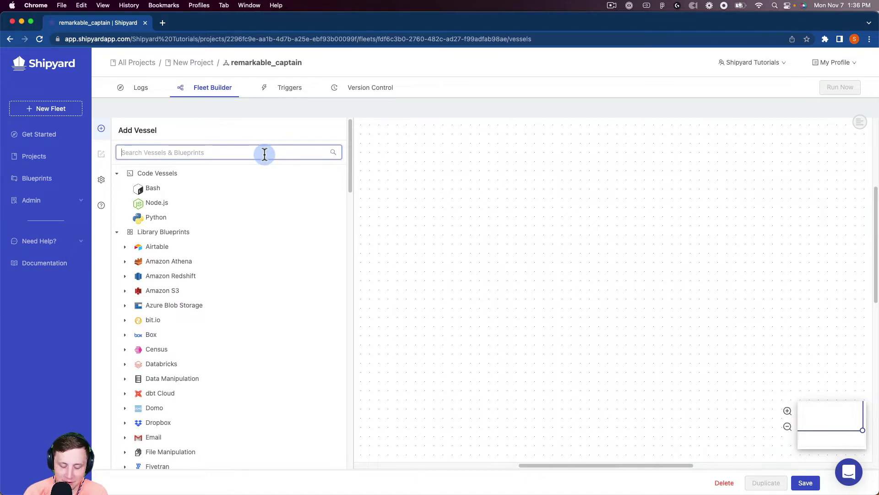
# - Search the blueprints for "open" and add the OpenAI - Download Photos from Dall-E vessel, placing it in the upper part of the canvas
pyautogui.write('open')
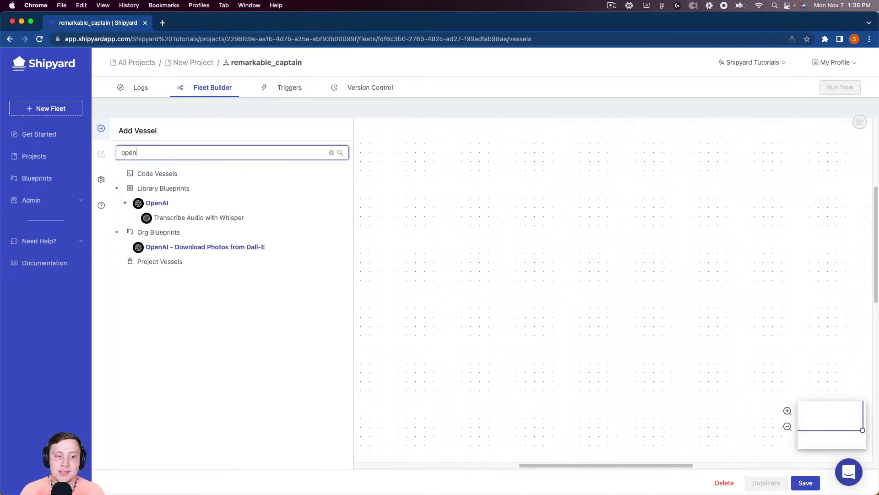
pyautogui.moveTo(226, 224)
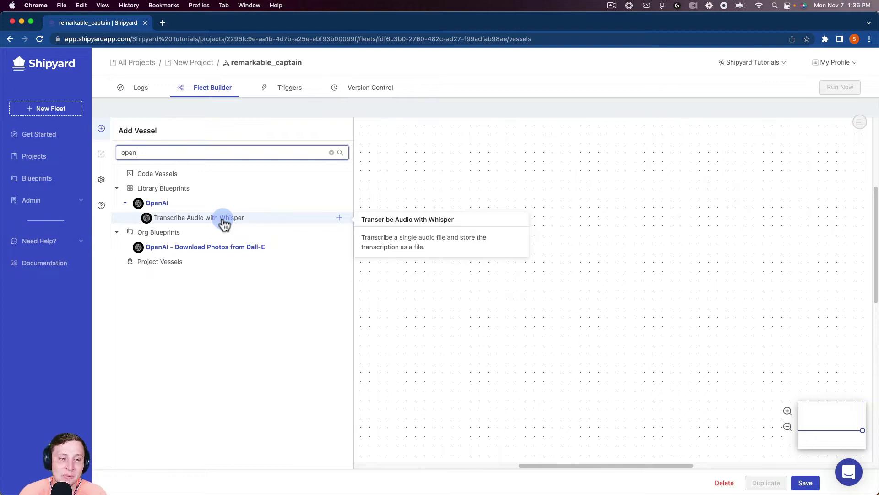
pyautogui.moveTo(193, 252)
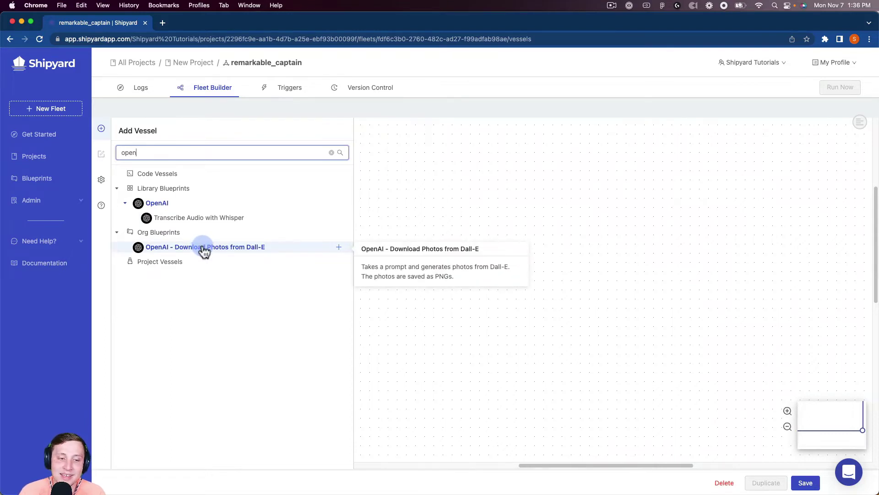
pyautogui.click(204, 252)
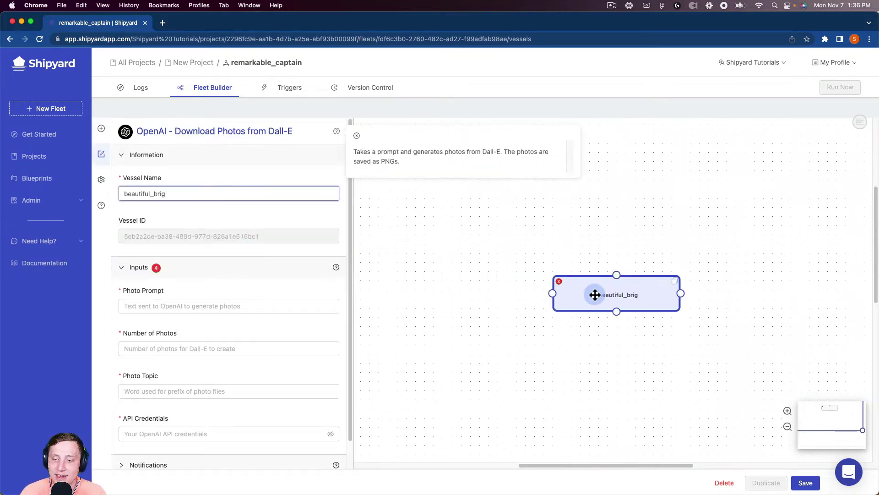
pyautogui.moveTo(594, 294); pyautogui.dragTo(447, 220)
# - Rename the Dall-E vessel as "Generate Photos from Dall-E"
pyautogui.doubleClick(300, 196)
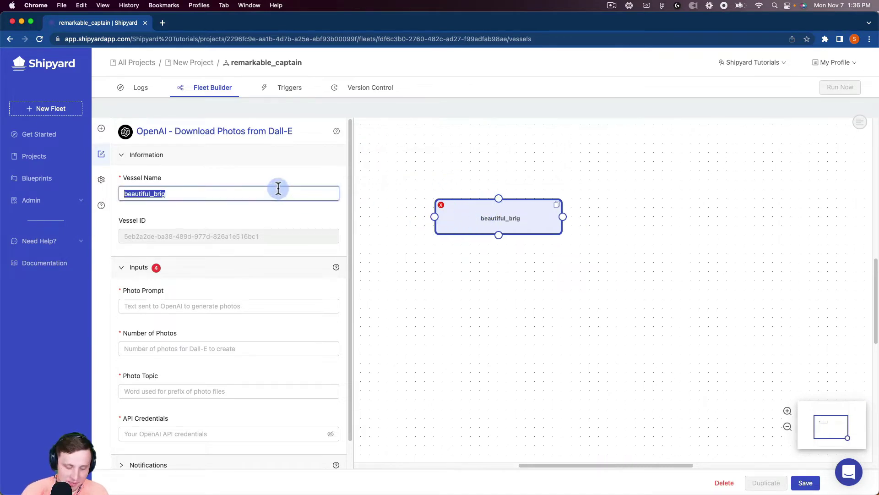
pyautogui.write('Generate P')
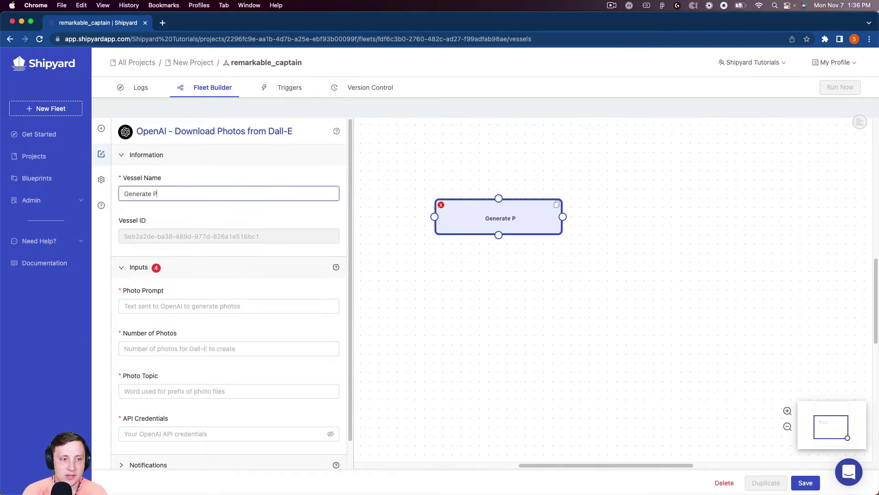
pyautogui.write('hotos from Dall')
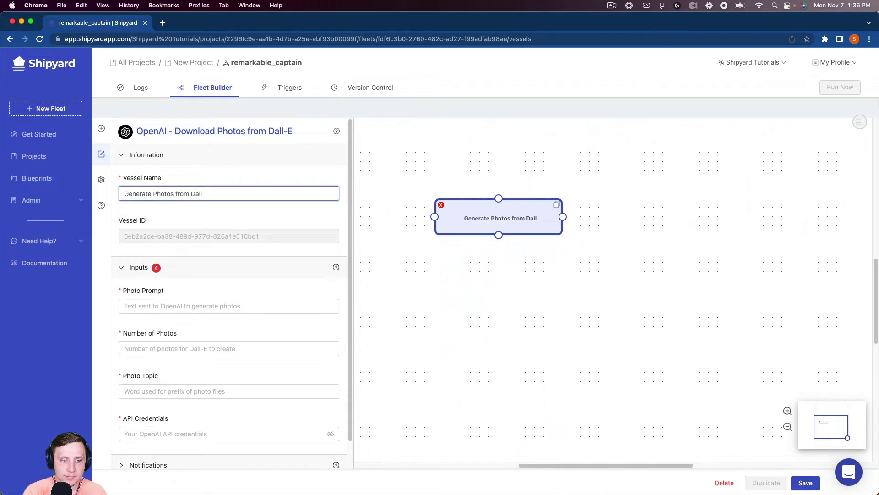
pyautogui.write('-E')
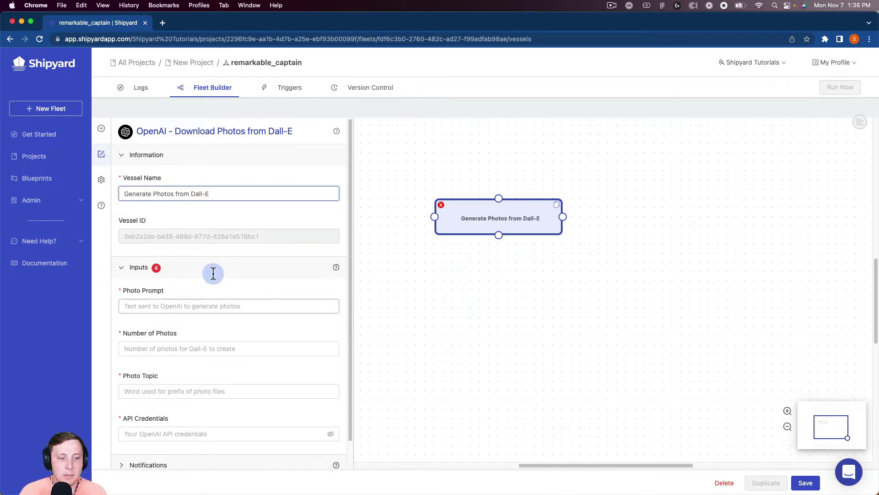
# - Set the photo prompt to "Wall-E meets Eve", the number of photos to 2 and the photo topic to "Wall_e"
pyautogui.click(166, 308)
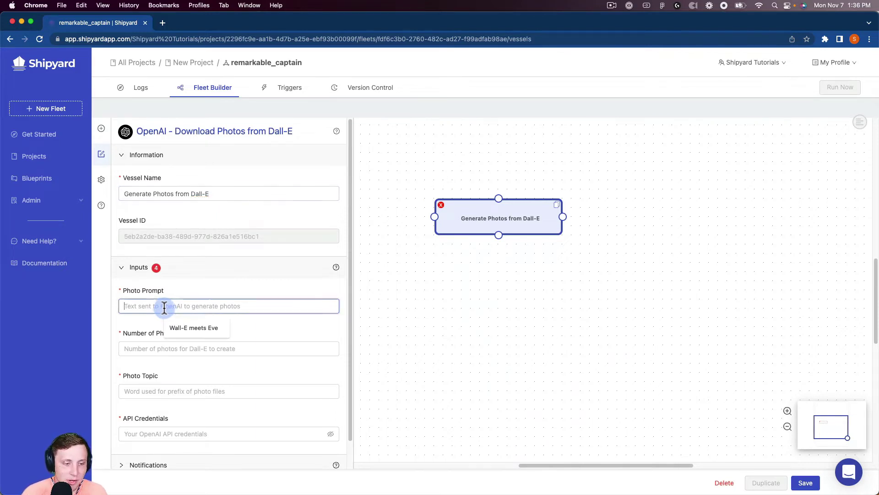
pyautogui.click(192, 327)
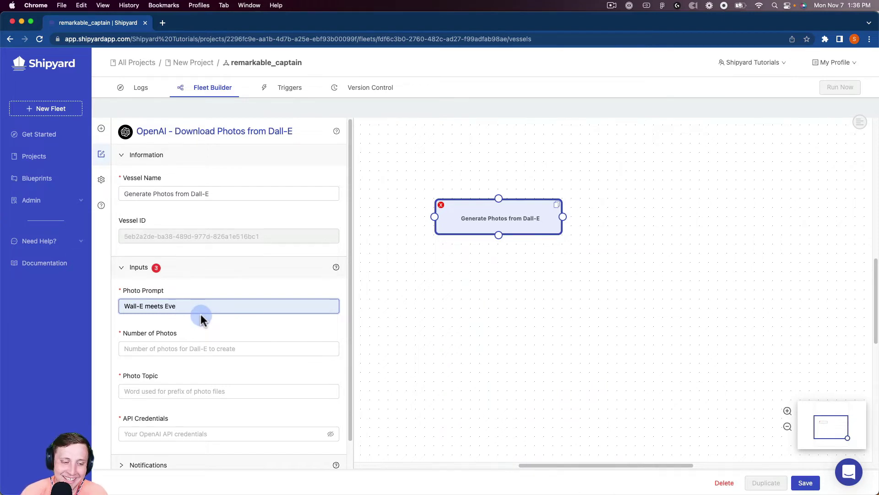
pyautogui.click(177, 349)
pyautogui.write('2')
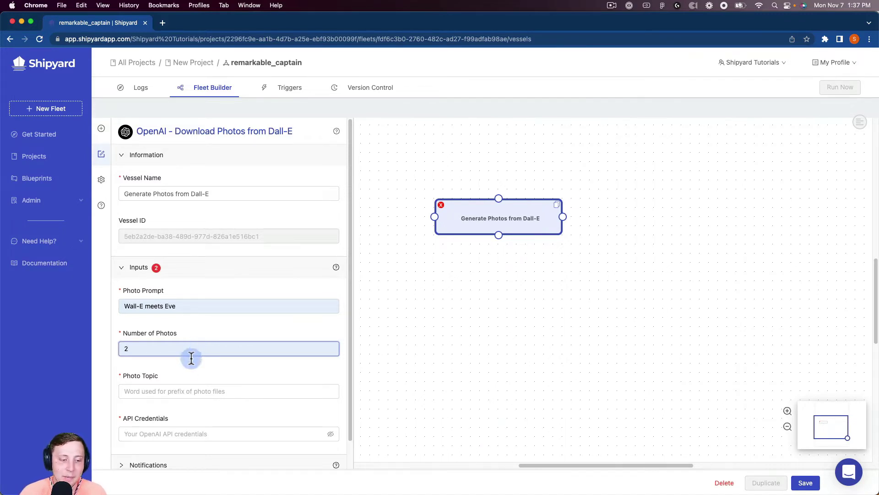
pyautogui.click(200, 395)
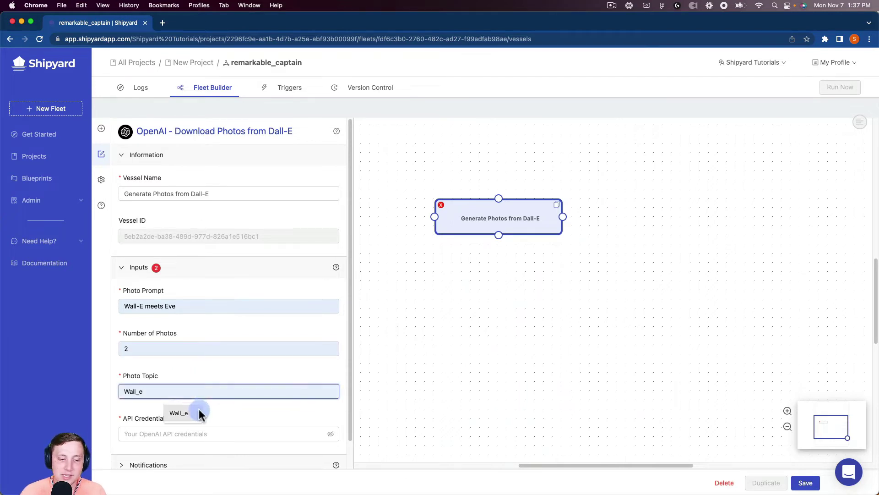
pyautogui.click(190, 413)
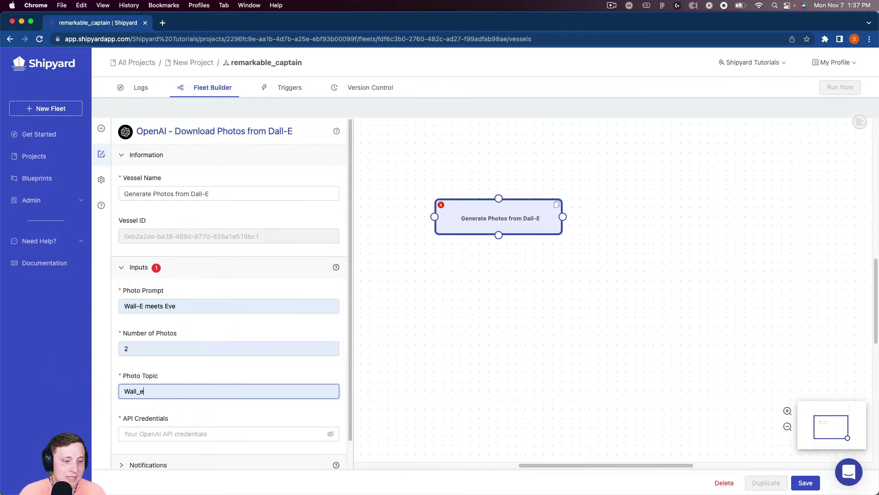
# - Paste the OpenAI API key into the vessel's API credentials
pyautogui.click(169, 433)
pyautogui.press('super+v')
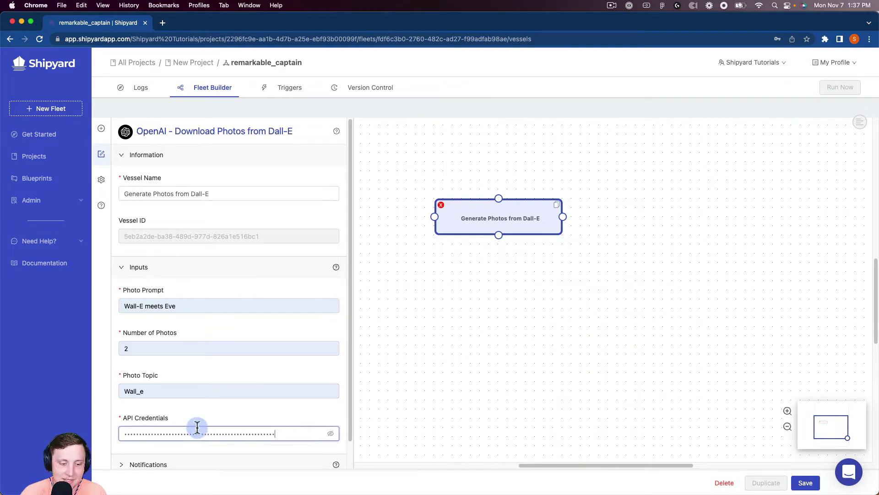
pyautogui.click(229, 414)
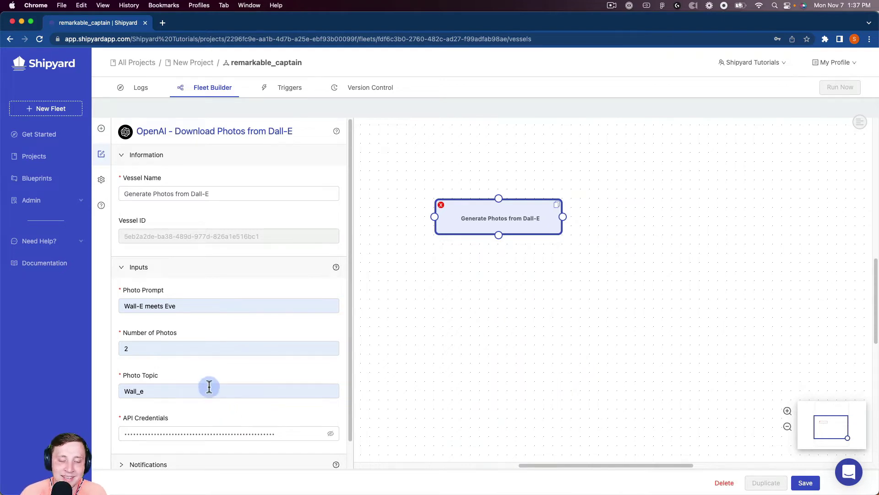
# - Review the Dall-E vessel's notification and guardrail settings, then collapse both sections
pyautogui.scroll(-1, 198, 302)
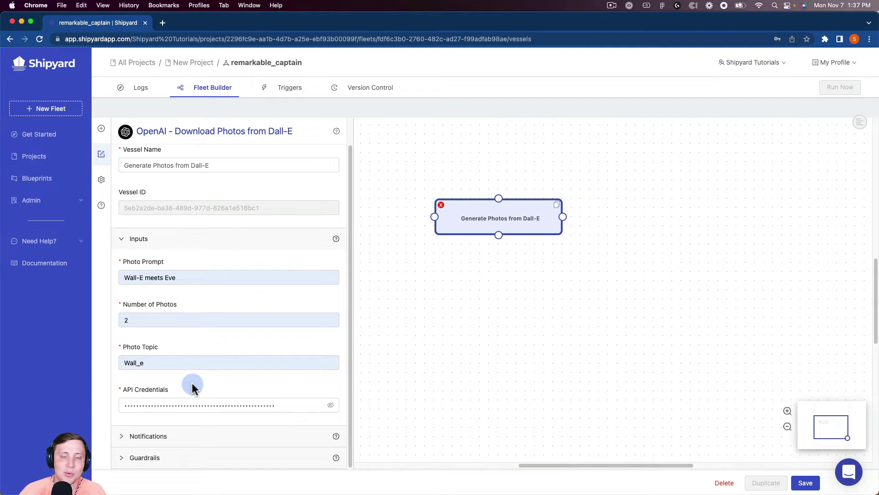
pyautogui.click(178, 436)
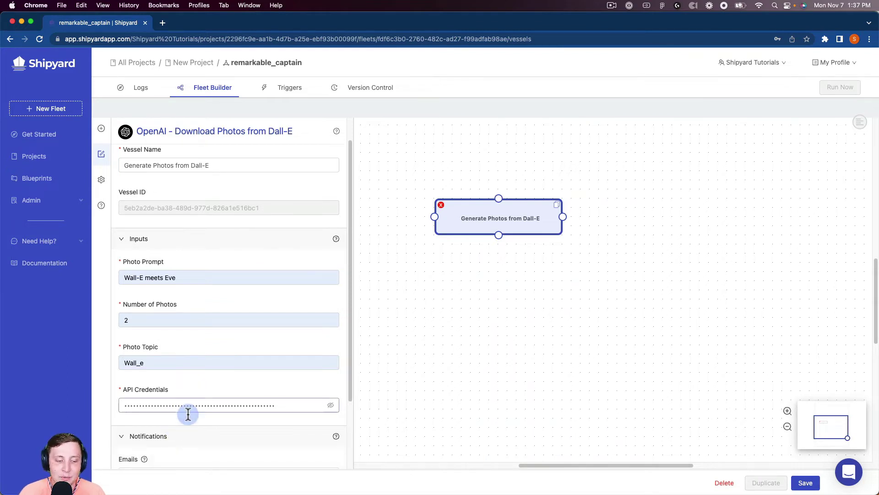
pyautogui.scroll(-3, 192, 403)
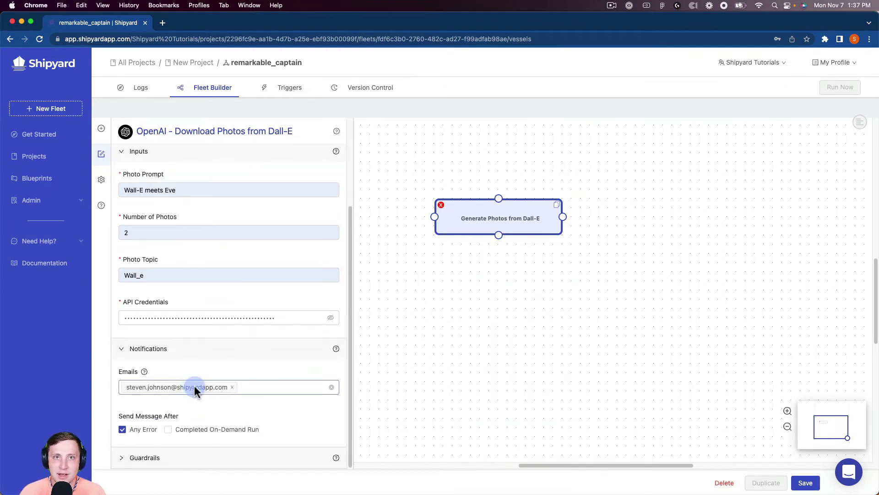
pyautogui.click(205, 458)
pyautogui.scroll(-7, 220, 435)
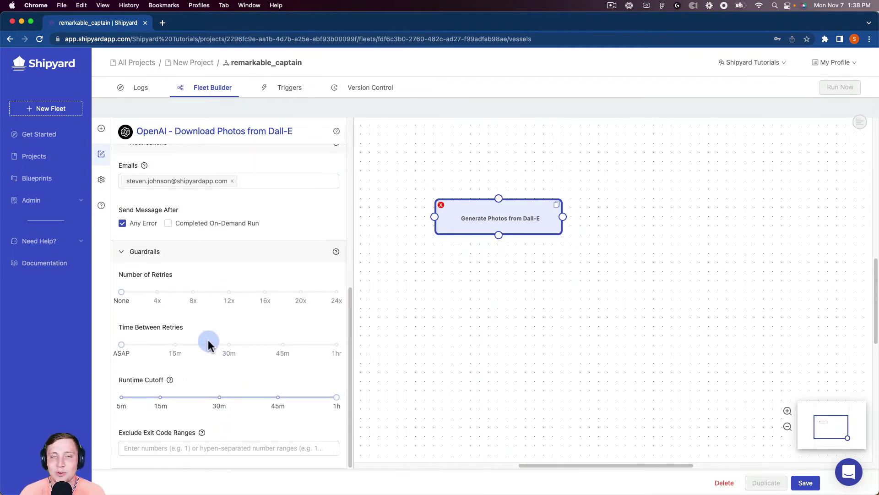
pyautogui.click(161, 252)
pyautogui.scroll(3, 174, 270)
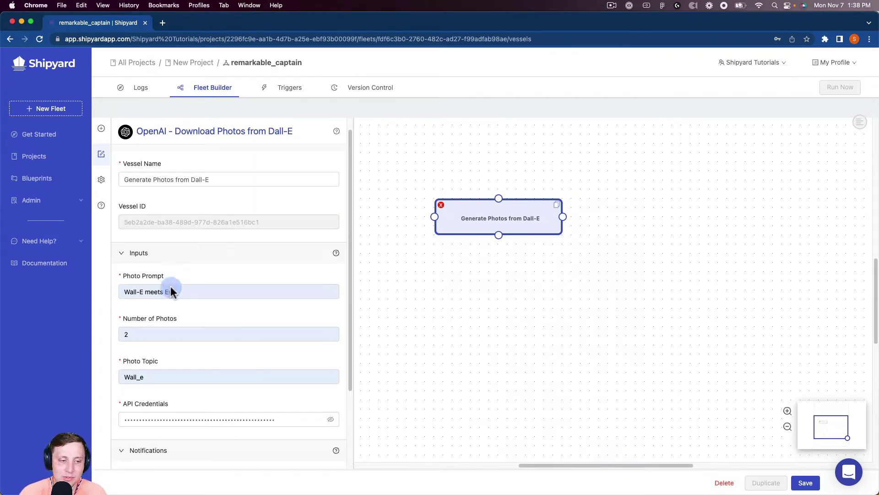
pyautogui.click(171, 450)
pyautogui.click(205, 305)
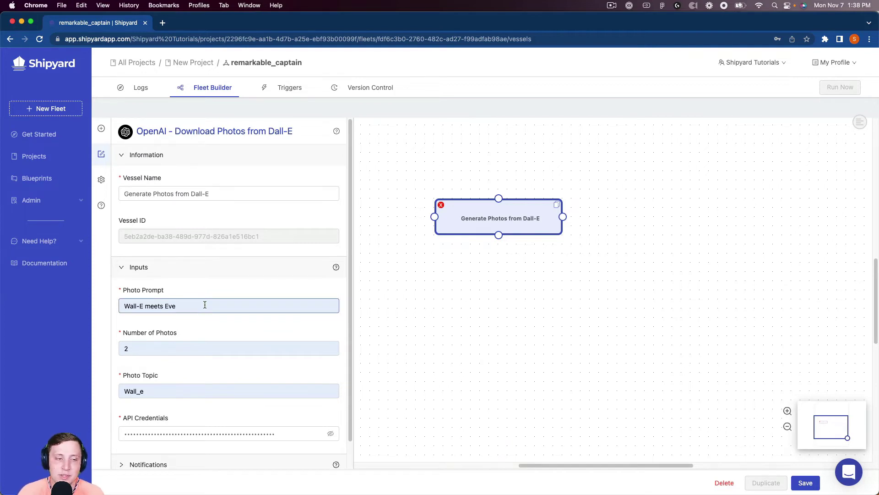
pyautogui.click(187, 240)
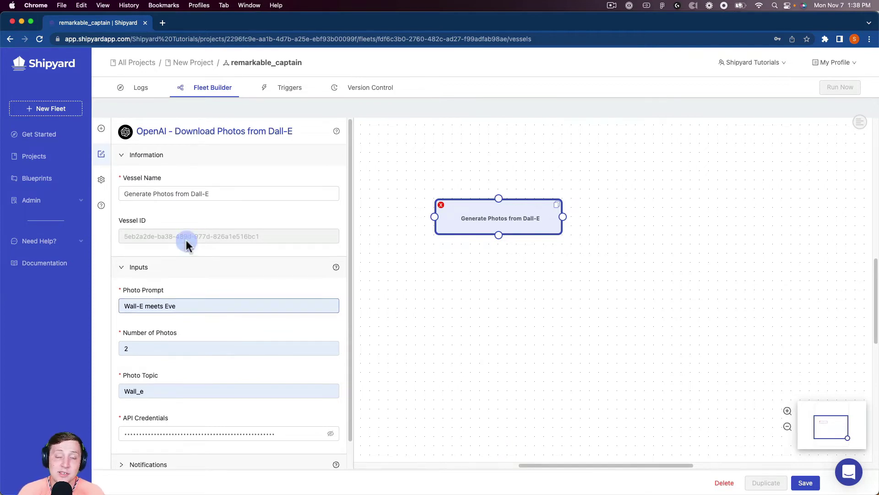
# - Search the blueprints for "email", add the Email - Send Message with File vessel and dismiss its help note
pyautogui.click(102, 130)
pyautogui.click(179, 156)
pyautogui.write('email')
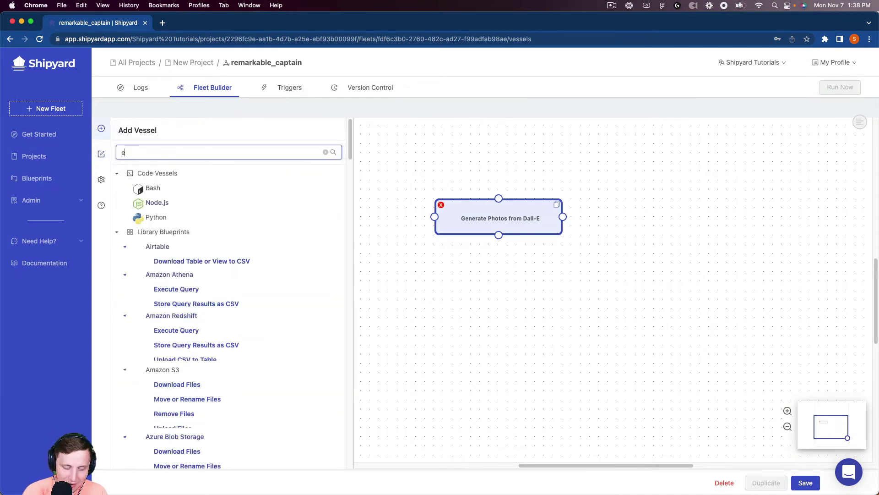
pyautogui.moveTo(176, 246)
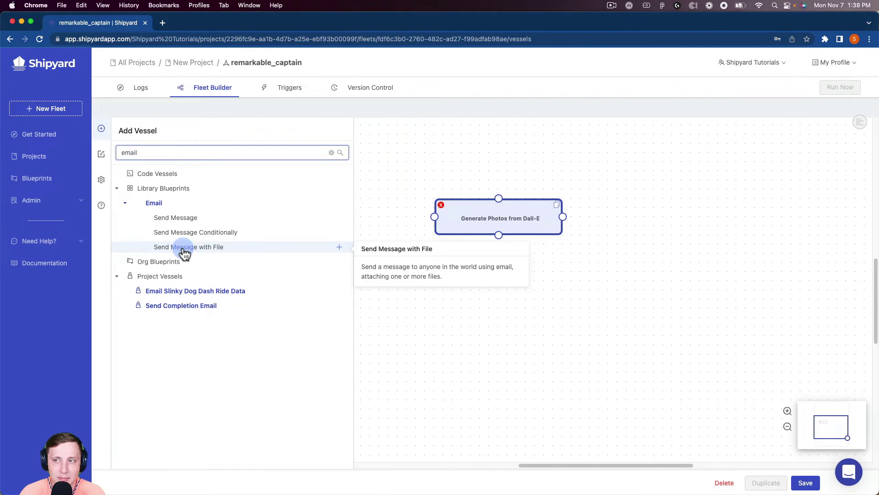
pyautogui.click(184, 250)
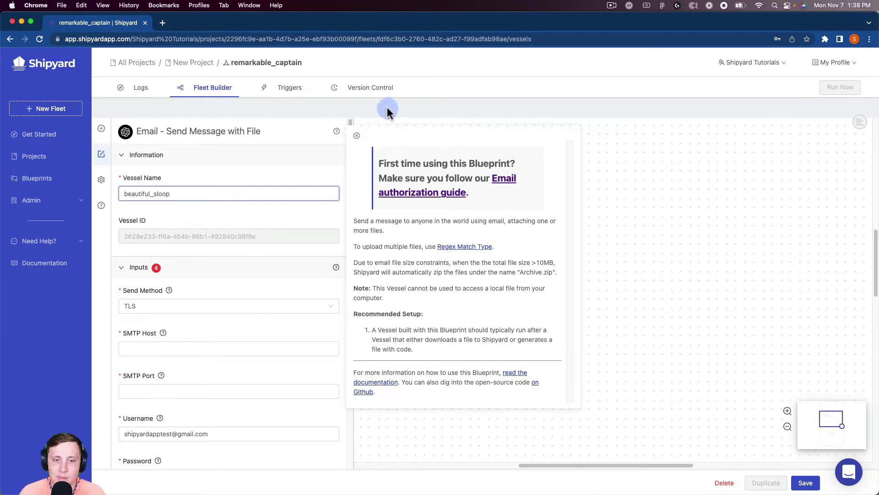
pyautogui.click(357, 135)
# - Rename the email vessel as "Send Photos from Dall-E"
pyautogui.click(249, 194)
pyautogui.doubleClick(249, 194)
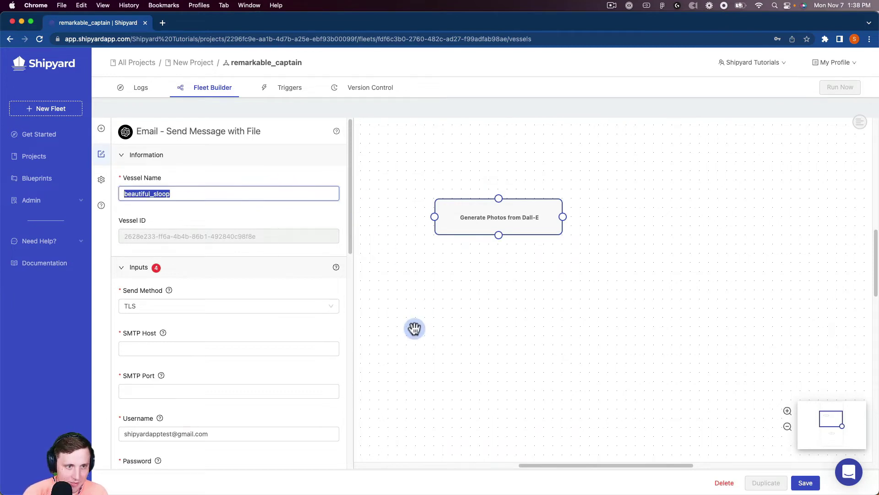
pyautogui.write('Send Photos f')
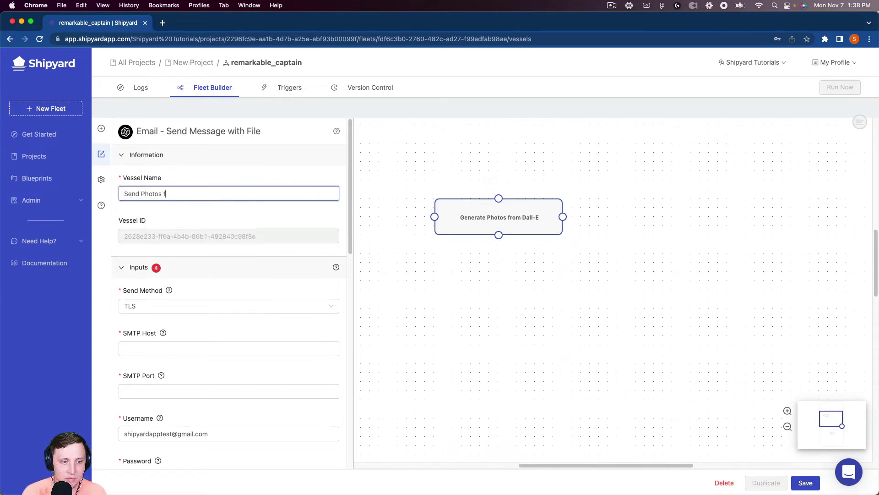
pyautogui.write('rom Dall-E')
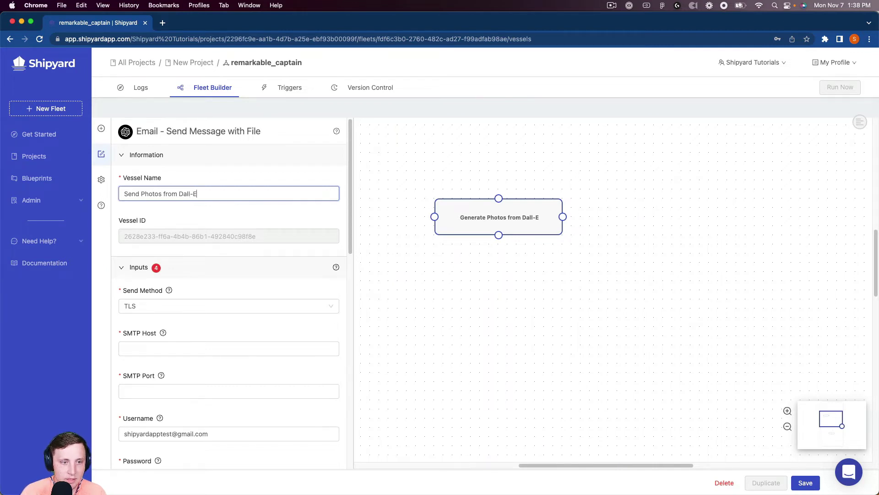
# - Move the Send Photos from Dall-E vessel up beside the Generate Photos from Dall-E vessel, to its right
pyautogui.scroll(-5, 620, 382)
pyautogui.click(623, 380)
pyautogui.scroll(-5, 657, 281)
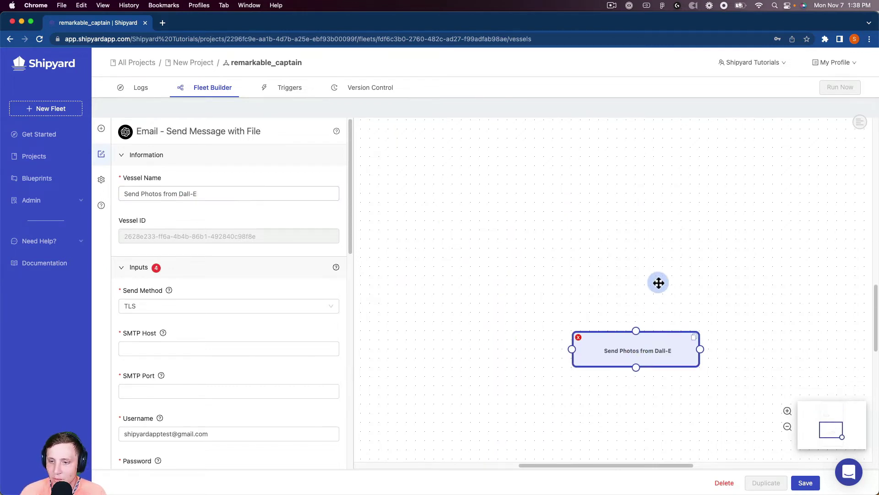
pyautogui.scroll(6, 691, 196)
pyautogui.scroll(-2, 693, 267)
pyautogui.moveTo(692, 323); pyautogui.dragTo(704, 145)
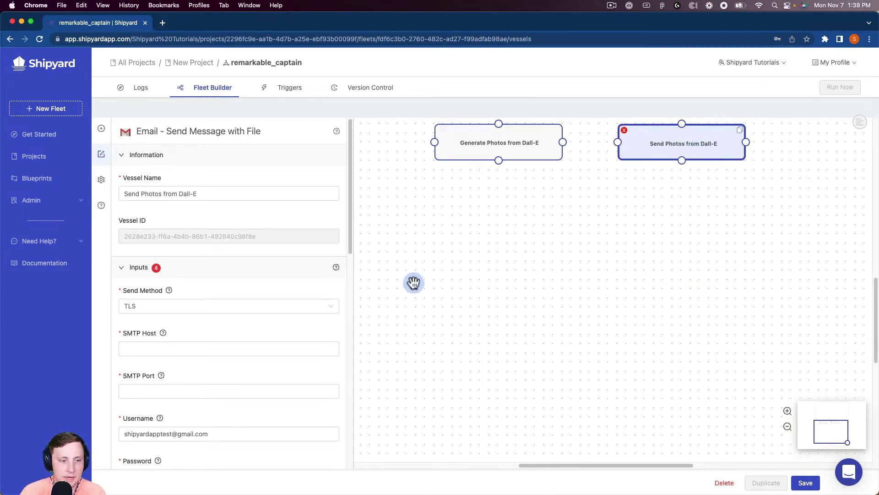
# - Set the email vessel's SMTP host to smtp.gmail.com and the SMTP port to 587
pyautogui.click(223, 350)
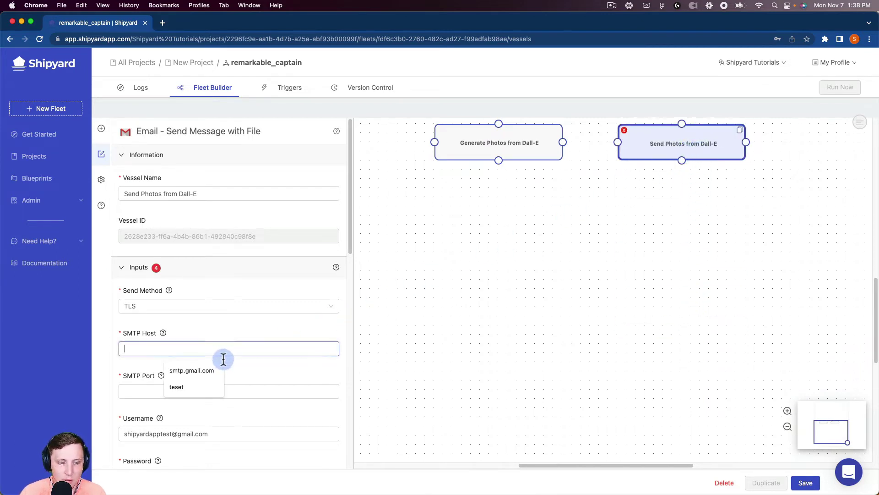
pyautogui.click(197, 374)
pyautogui.click(182, 391)
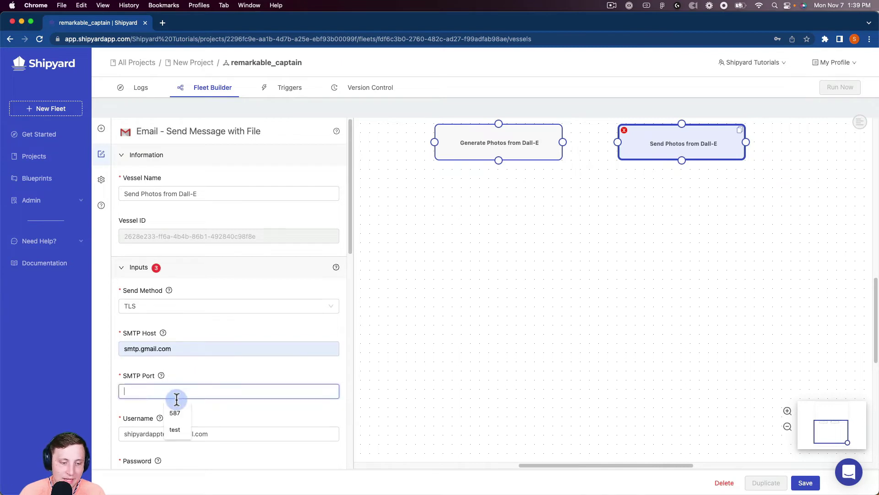
pyautogui.click(176, 413)
# - Fill in the recipient's e-mail address as the TO value of the email vessel
pyautogui.scroll(-3, 202, 384)
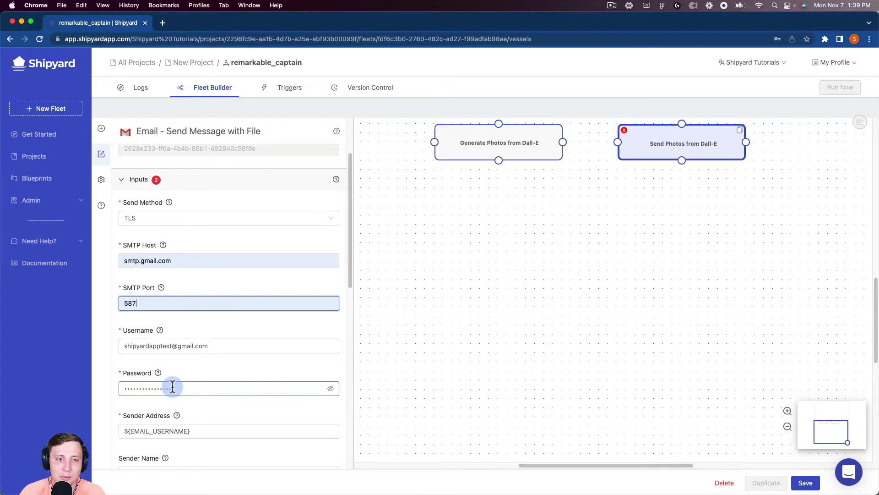
pyautogui.scroll(-5, 173, 387)
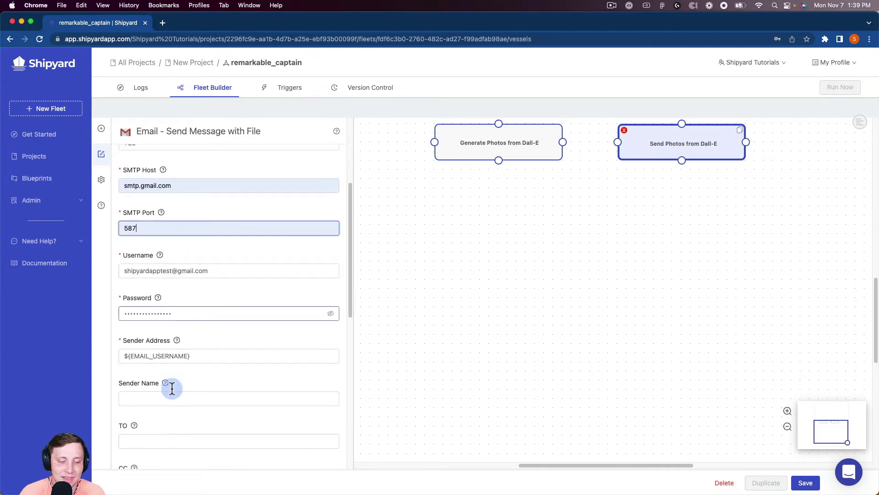
pyautogui.click(165, 390)
pyautogui.click(200, 411)
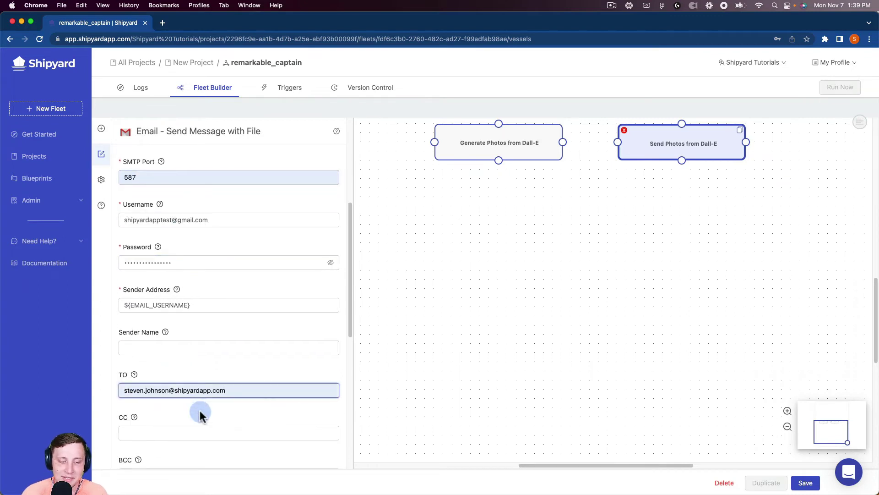
# - Enter "Dall-E photos" as the subject of the email vessel
pyautogui.scroll(-3, 196, 408)
pyautogui.click(186, 398)
pyautogui.write('D')
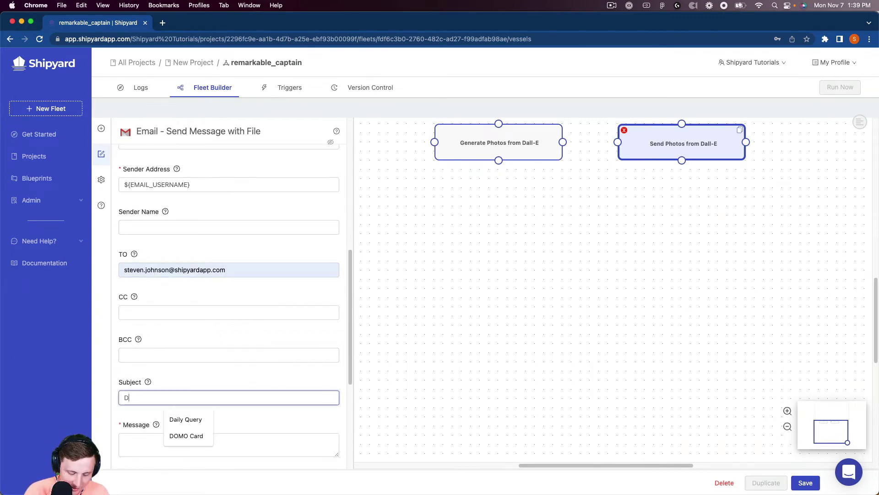
pyautogui.write('all-E p')
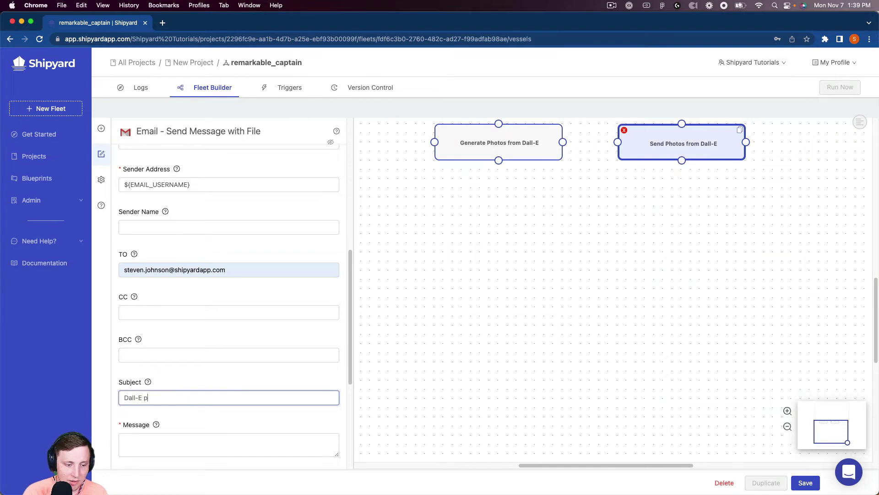
pyautogui.write('hotos')
# - Fill in the email vessel's message with "Here are your two generated Dall-E photos"
pyautogui.click(152, 436)
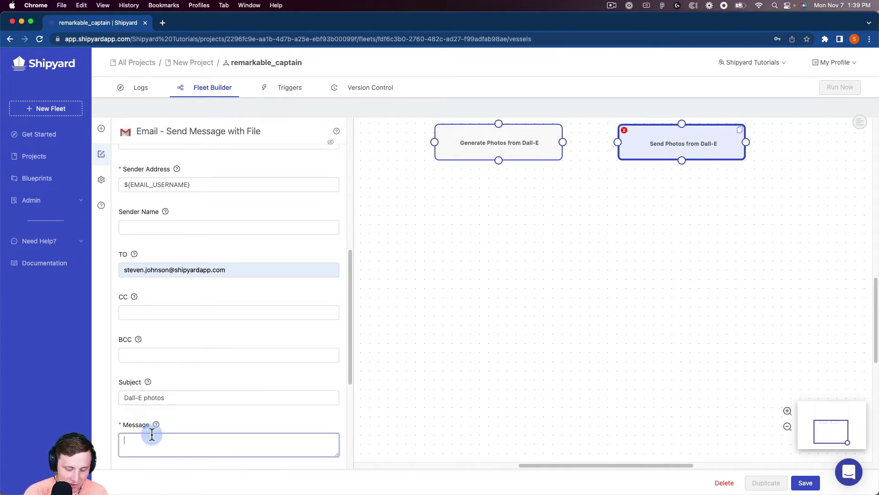
pyautogui.write('Here are your tw')
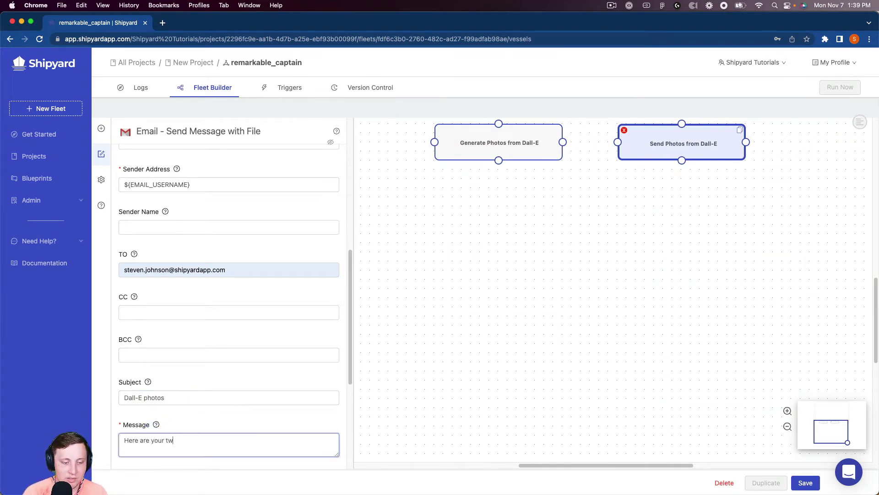
pyautogui.write('o generat')
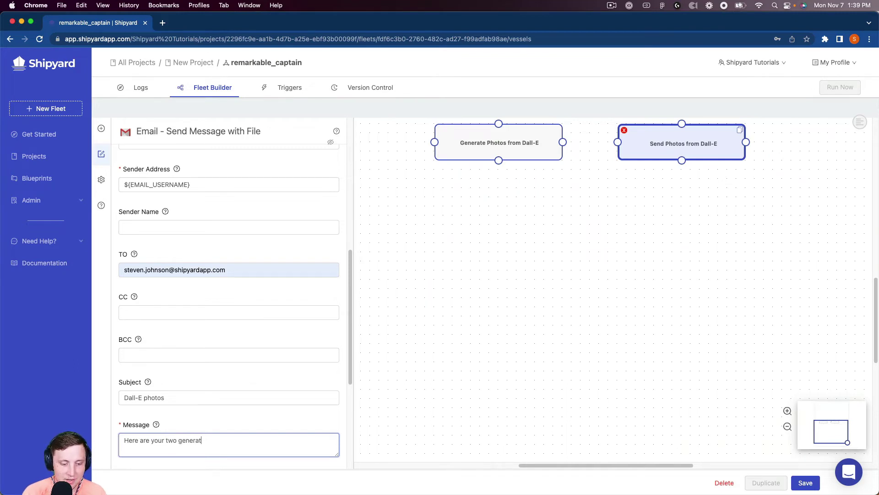
pyautogui.write('ed Dall-E photos')
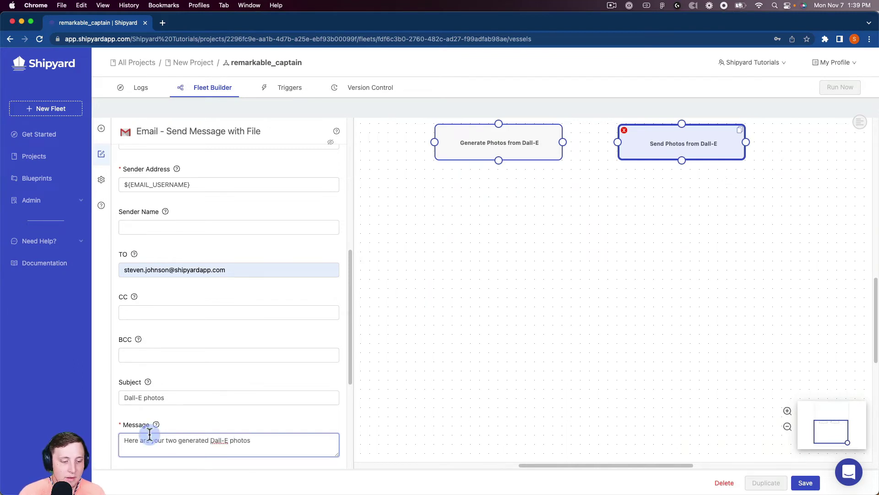
# - Set the file name match type to Regex and the file name to .*.png for the email attachments
pyautogui.scroll(-3, 160, 417)
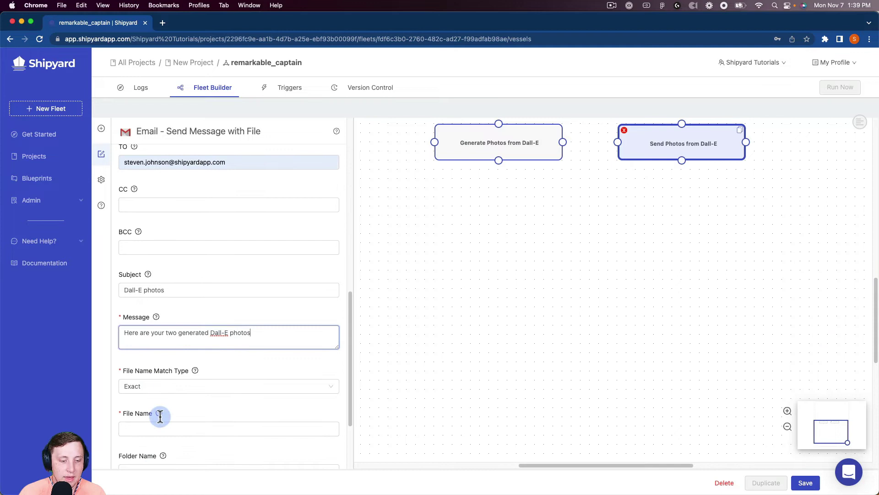
pyautogui.click(178, 390)
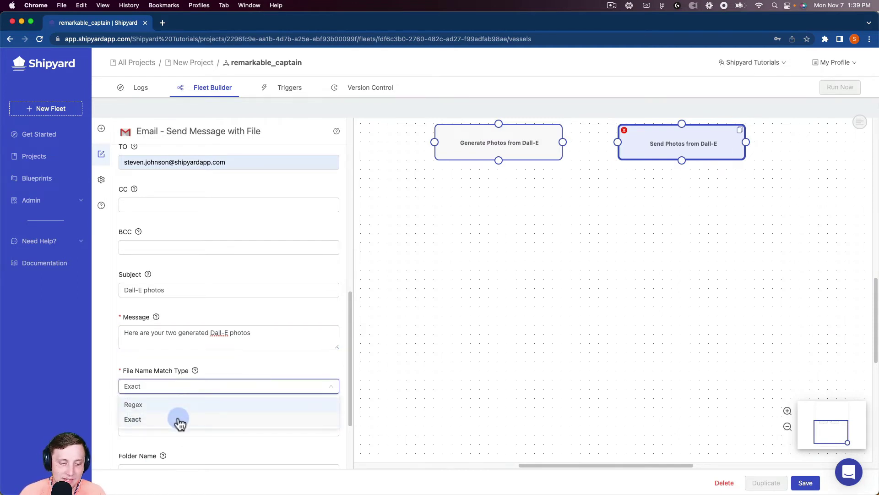
pyautogui.click(137, 403)
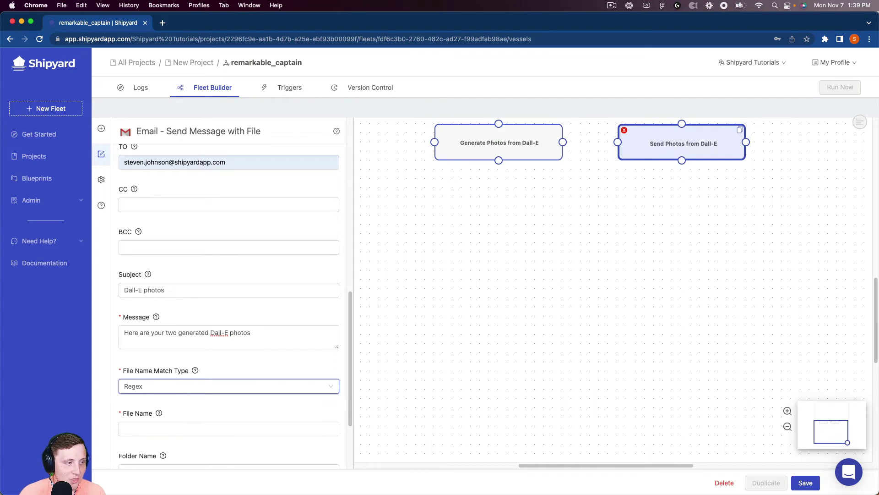
pyautogui.click(135, 422)
pyautogui.write('.*.png')
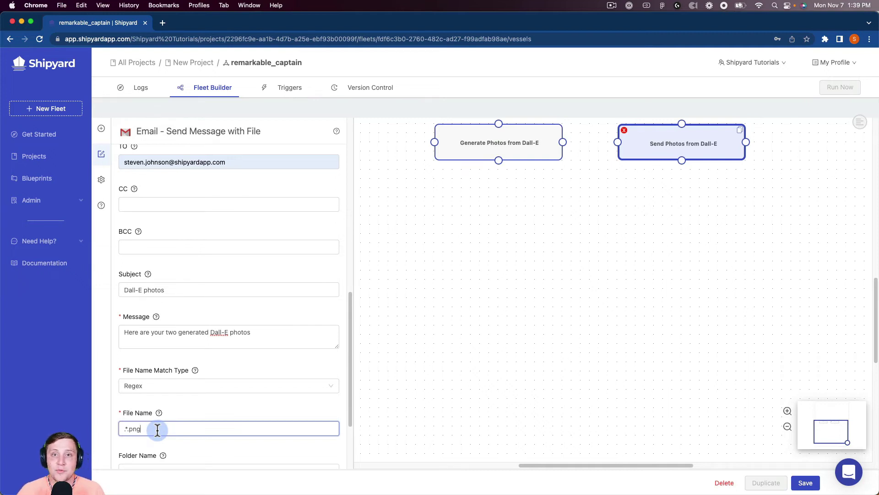
pyautogui.scroll(-3, 167, 426)
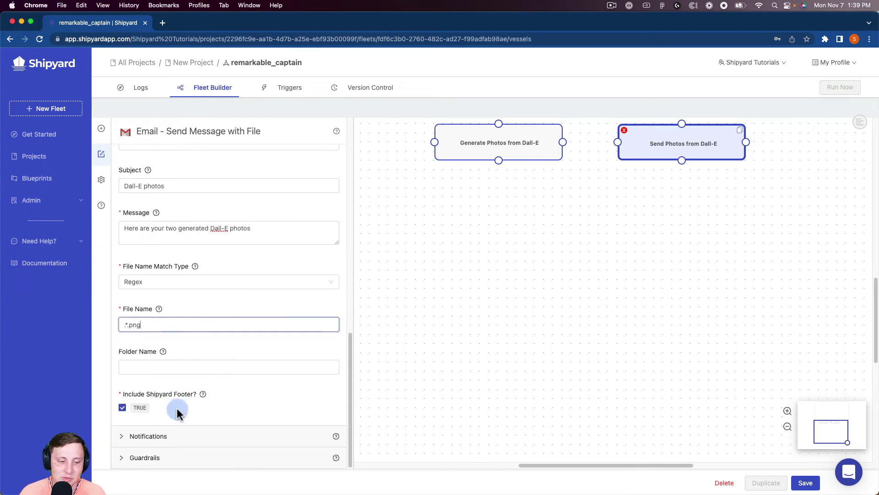
# - Connect the Generate Photos from Dall-E vessel to the Send Photos from Dall-E vessel and save the fleet
pyautogui.scroll(15, 178, 374)
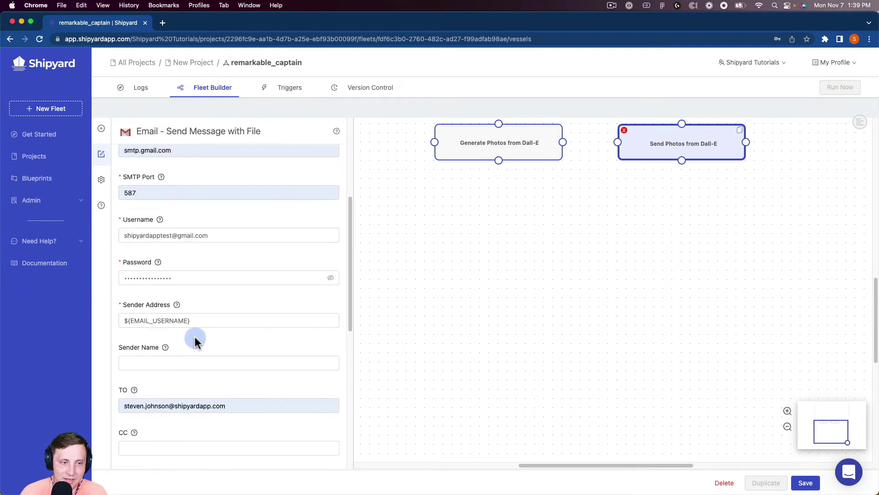
pyautogui.moveTo(563, 142); pyautogui.dragTo(614, 142)
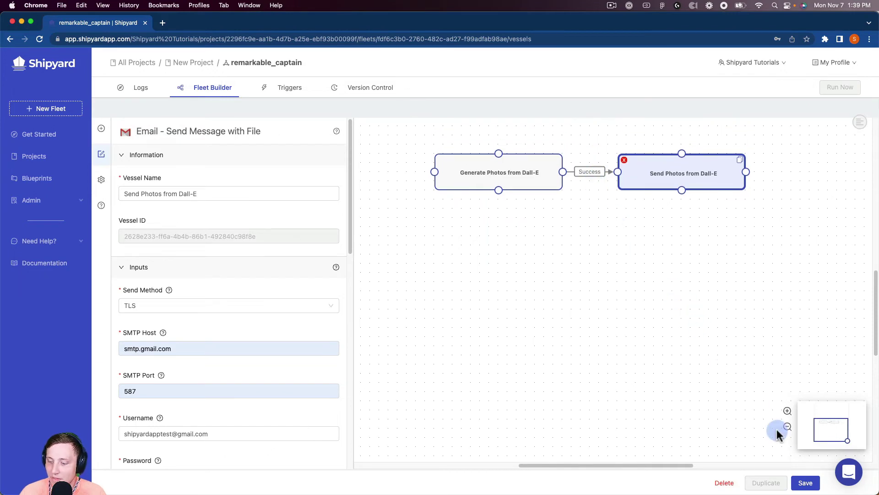
pyautogui.click(804, 482)
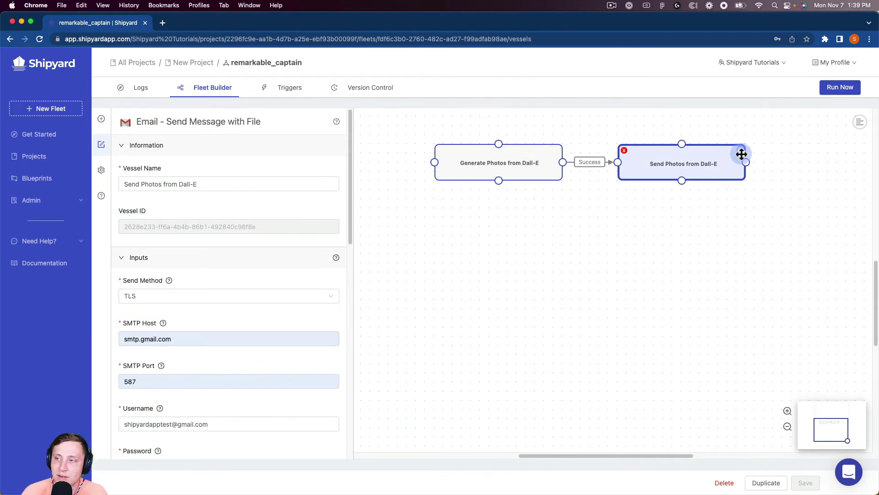
# - Run the fleet on demand and examine the output log of the Send Photos from Dall-E vessel
pyautogui.click(833, 91)
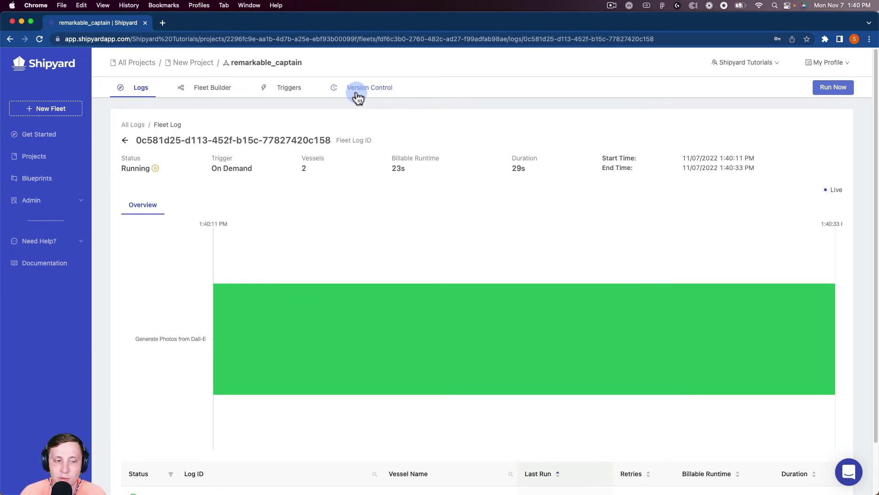
pyautogui.moveTo(343, 358)
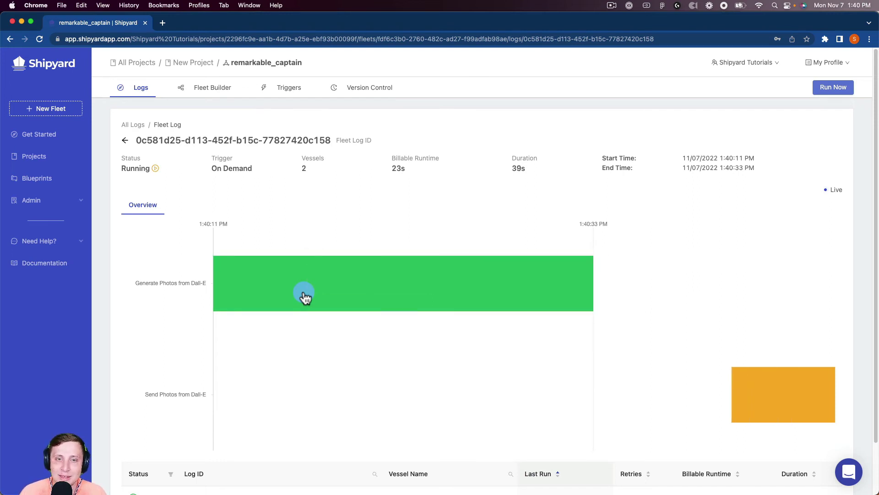
pyautogui.moveTo(681, 390)
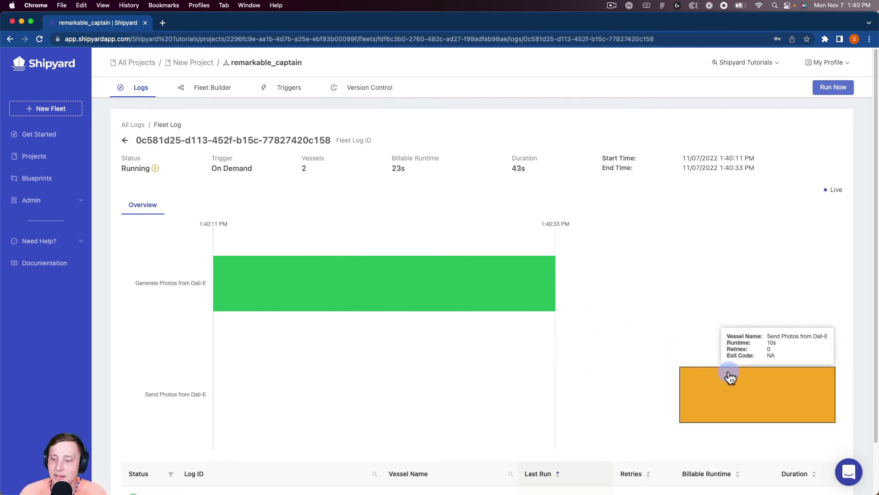
pyautogui.click(681, 370)
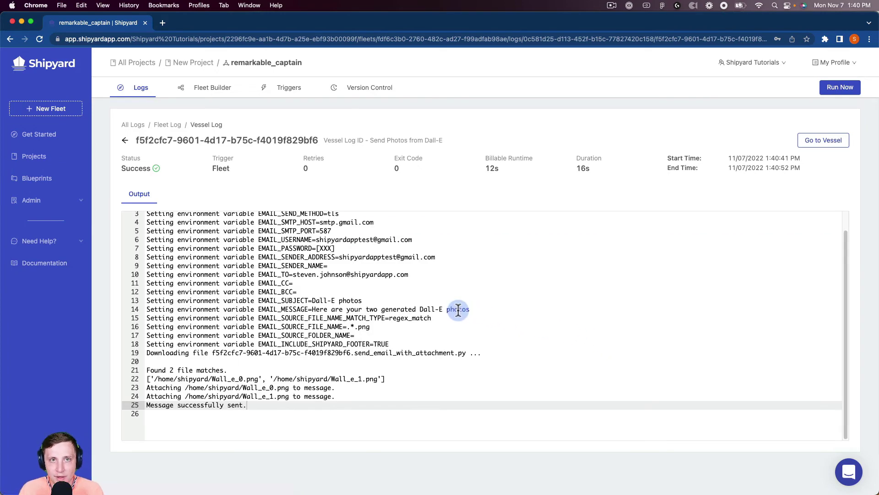
pyautogui.scroll(1, 290, 362)
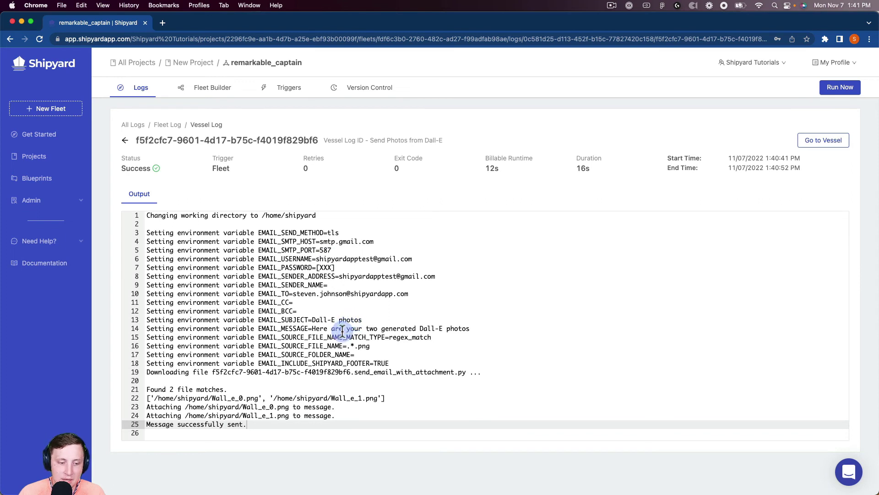
pyautogui.scroll(-1, 342, 332)
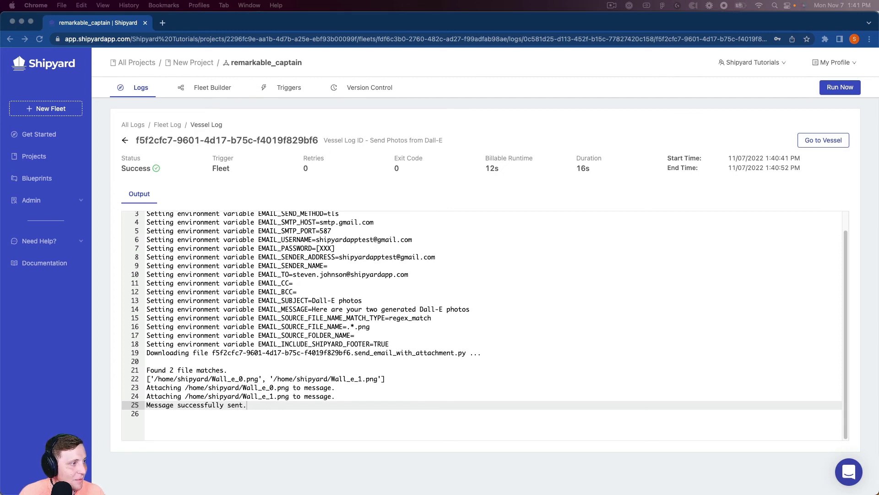
# - Bring the received "Dall-E photos" message in Mail over the browser and look through its attached images
pyautogui.moveTo(0, 124); pyautogui.dragTo(409, 122)
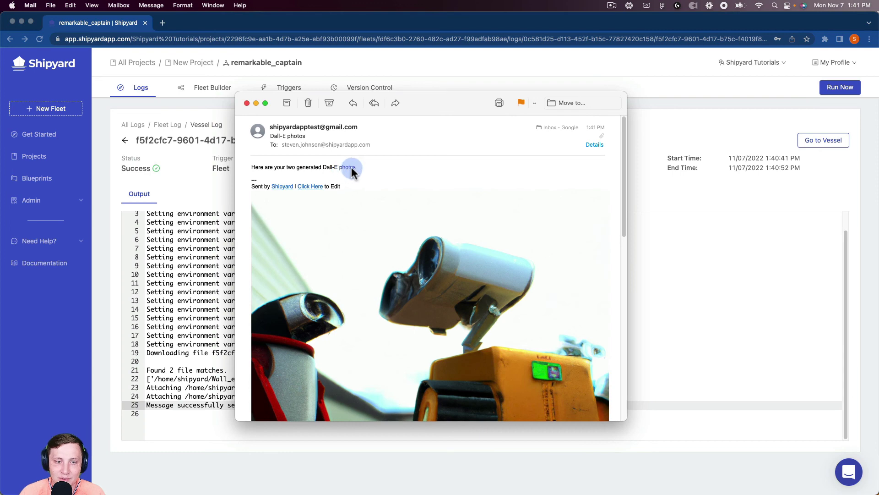
pyautogui.scroll(-3, 380, 168)
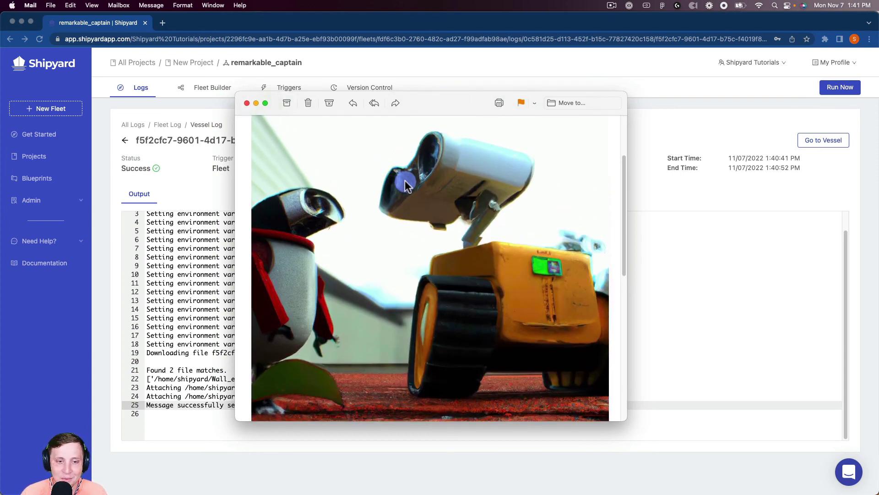
pyautogui.scroll(-10, 415, 182)
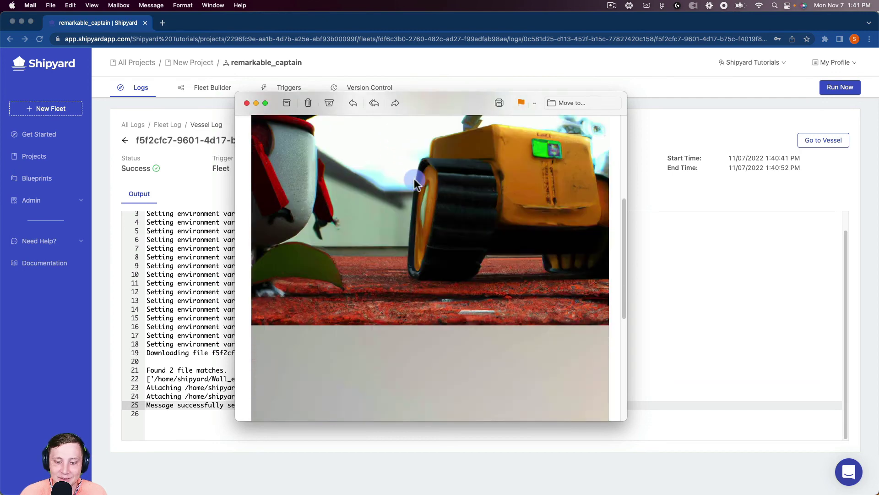
pyautogui.scroll(-5, 415, 182)
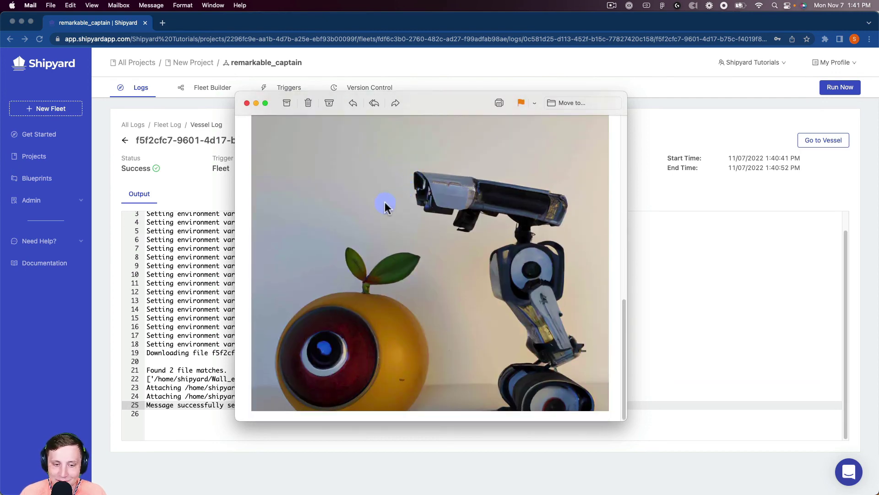